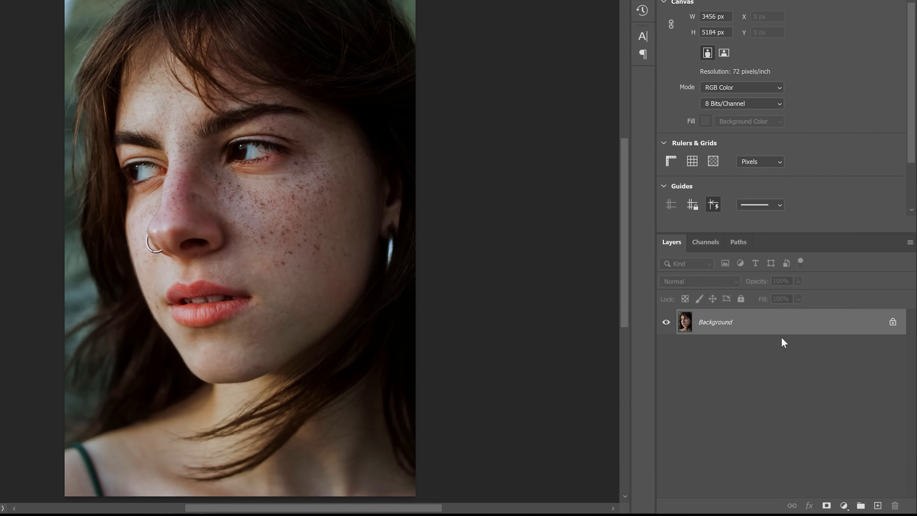
Duplicate the Background portrait layer twice and hide the uppermost copy.
{"action": "key", "text": "ctrl+j"}
{"action": "key", "text": "ctrl+j"}
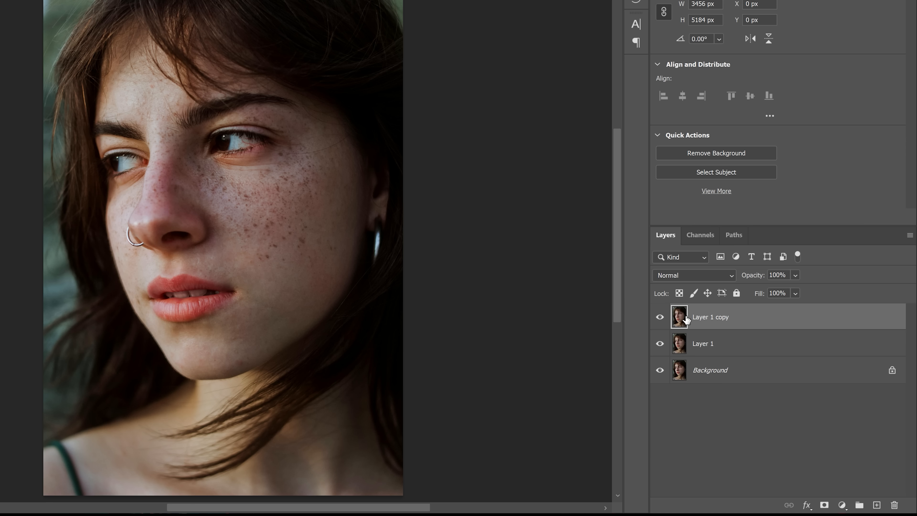
{"action": "left_click", "coordinate": [659, 317]}
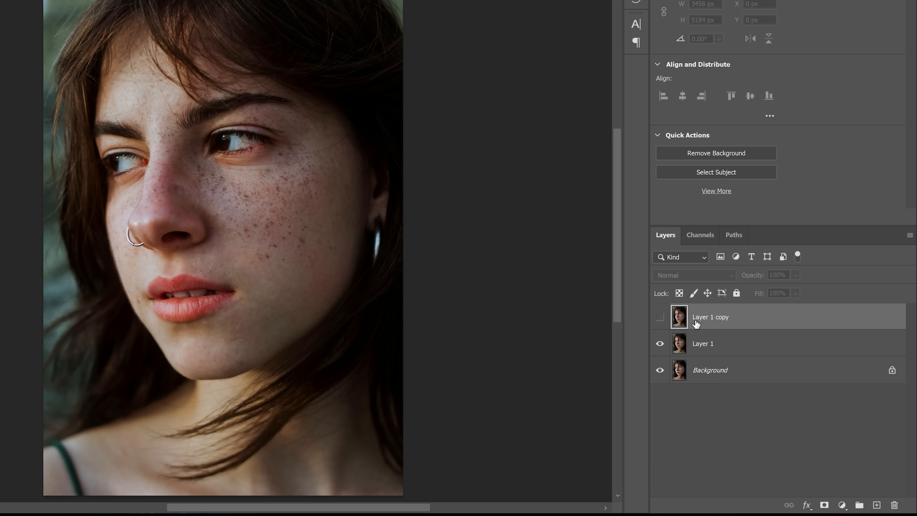
Convert Layer 1 to a smart object.
{"action": "left_click", "coordinate": [707, 353]}
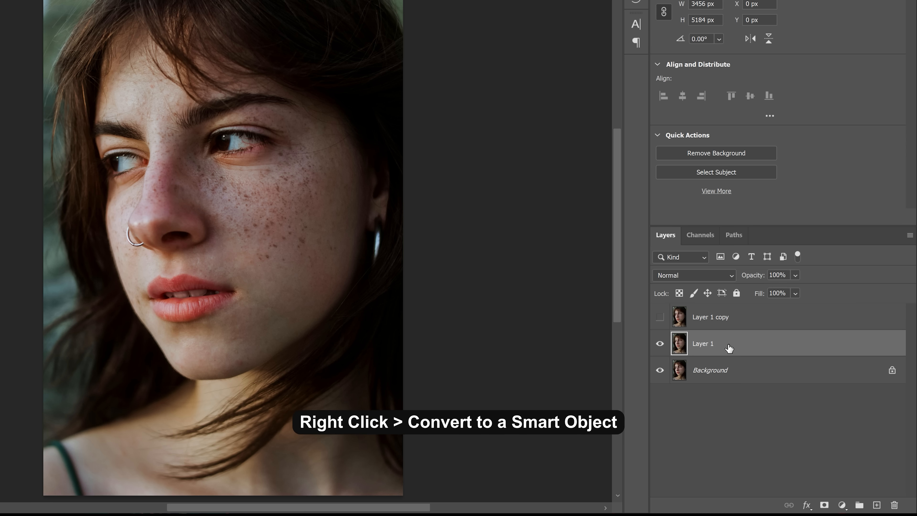
{"action": "right_click", "coordinate": [728, 344]}
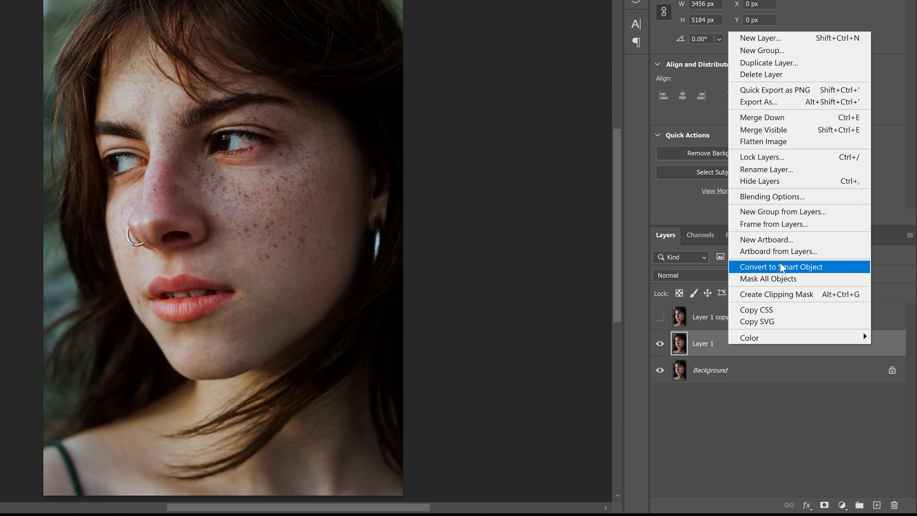
{"action": "left_click", "coordinate": [755, 271]}
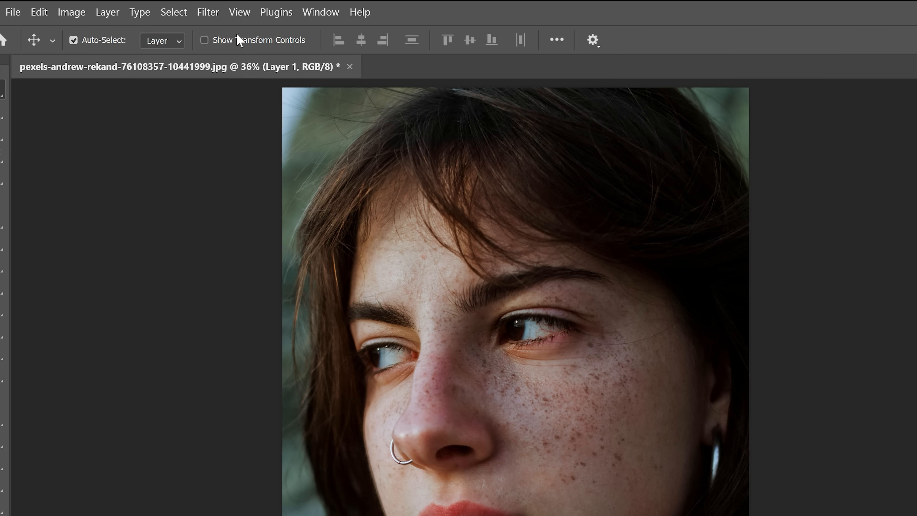
Apply a Median noise filter with a radius of 90 pixels to the Layer 1 smart object.
{"action": "left_click", "coordinate": [207, 12]}
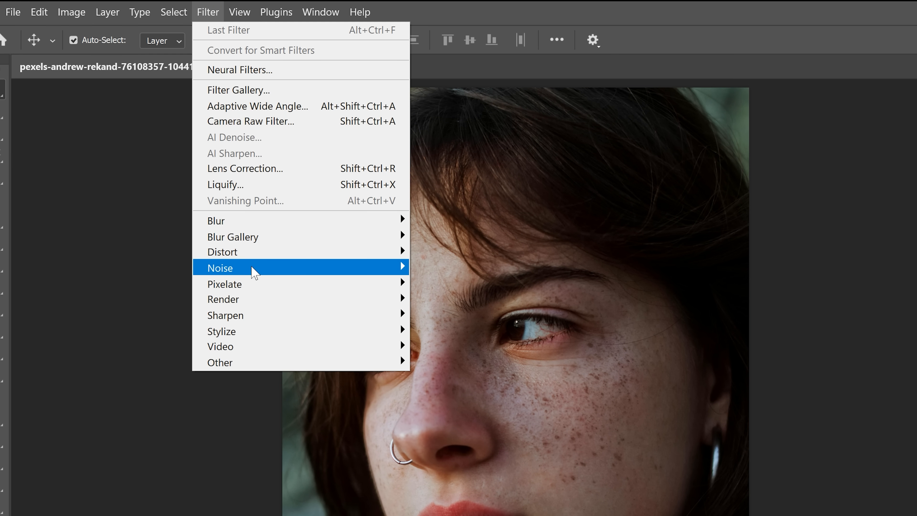
{"action": "mouse_move", "coordinate": [318, 268]}
{"action": "left_click", "coordinate": [442, 314]}
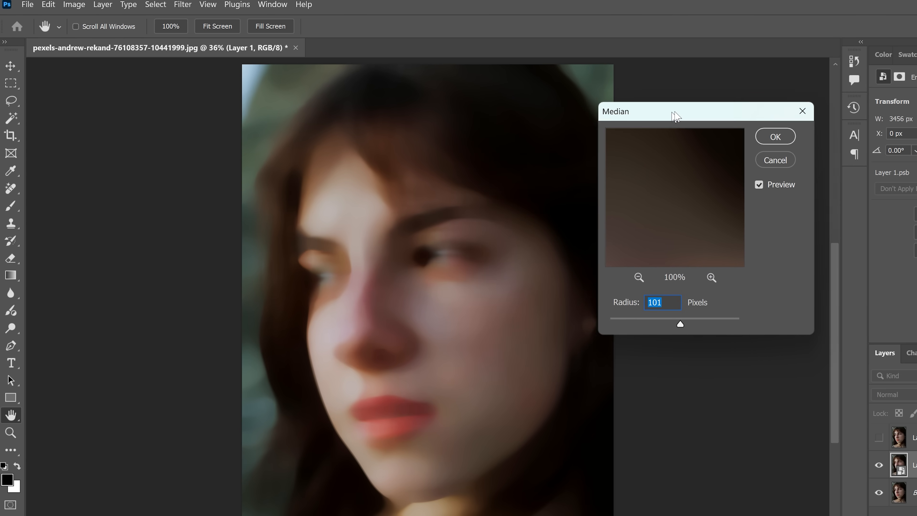
{"action": "left_click_drag", "start_coordinate": [675, 115], "coordinate": [693, 112]}
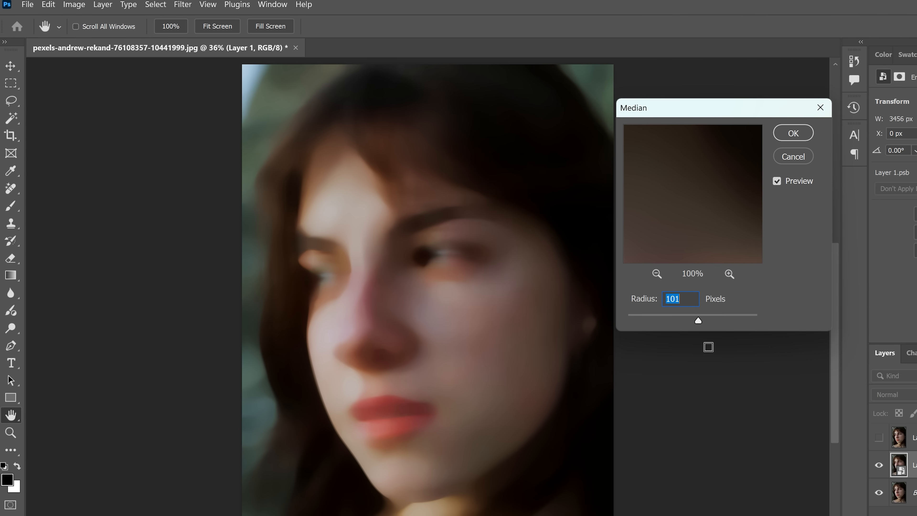
{"action": "left_click_drag", "start_coordinate": [698, 321], "coordinate": [691, 321]}
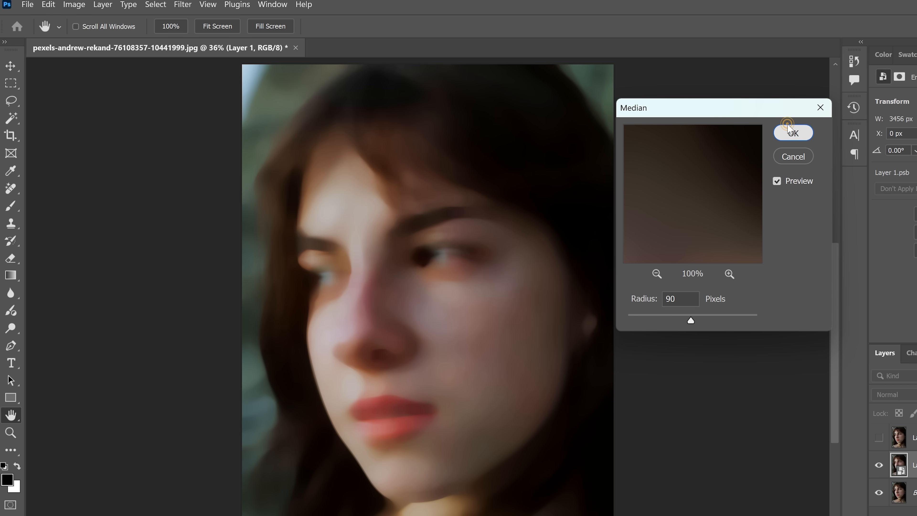
{"action": "left_click", "coordinate": [790, 133]}
{"action": "key", "text": "v"}
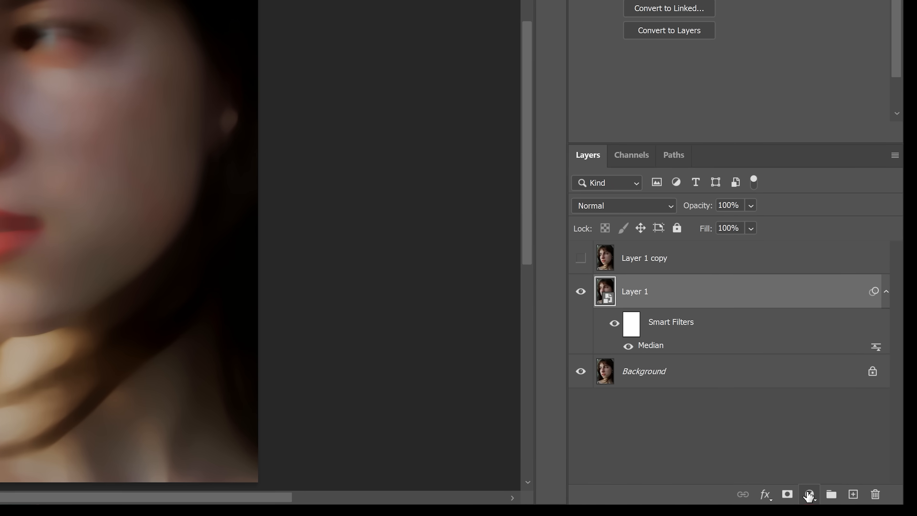
Add a Solid Color fill layer above Layer 1 in neutral gray with brightness at 50%.
{"action": "left_click", "coordinate": [840, 506]}
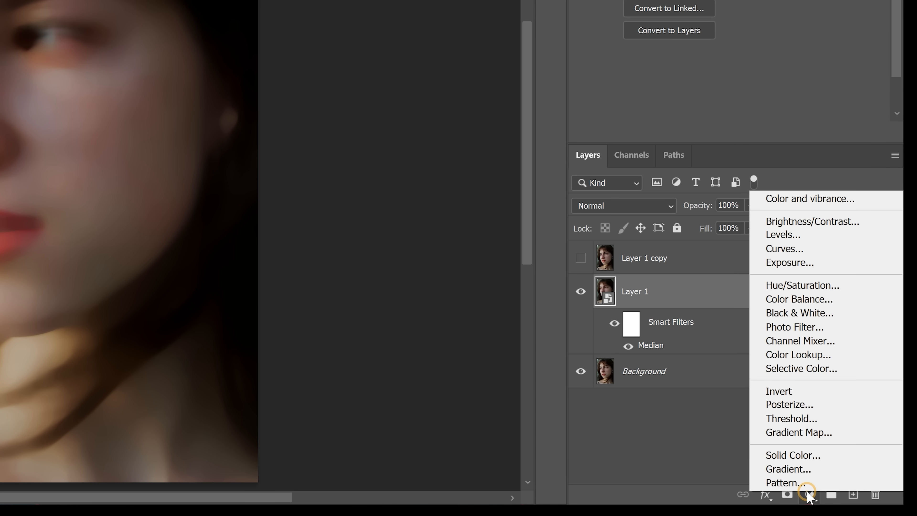
{"action": "left_click", "coordinate": [788, 455]}
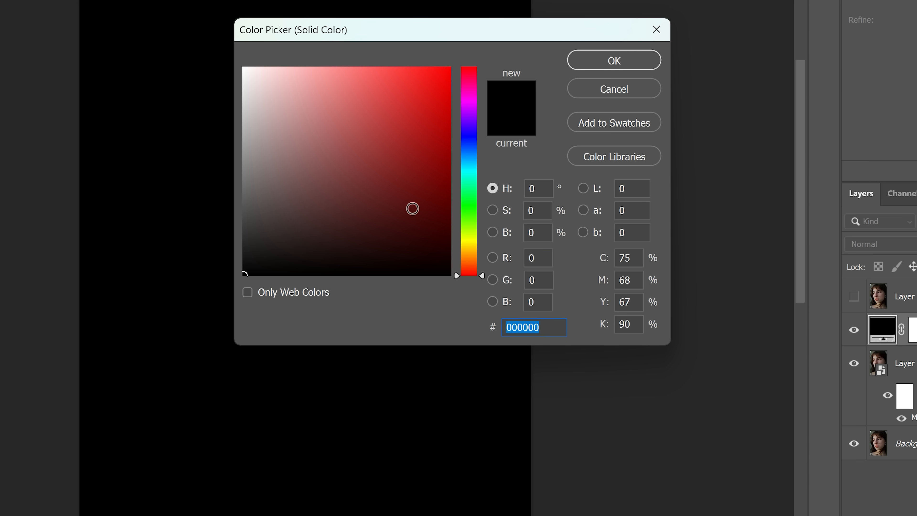
{"action": "left_click", "coordinate": [538, 232]}
{"action": "type", "text": "50"}
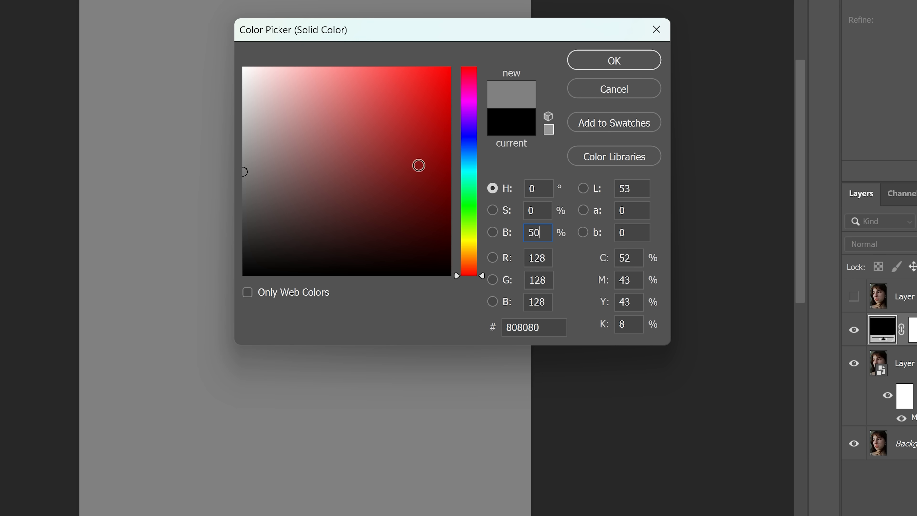
{"action": "left_click", "coordinate": [614, 60]}
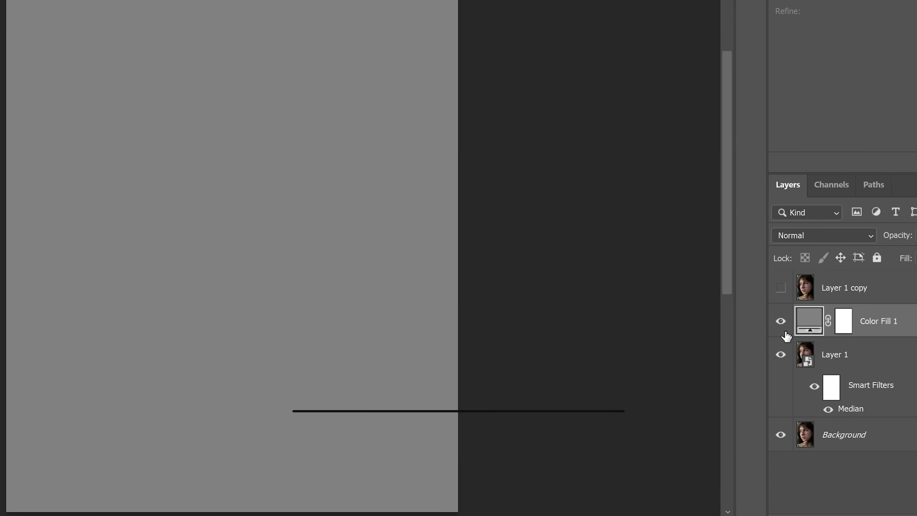
Convert the gray Color Fill 1 layer to a smart object and set its blend mode to Overlay.
{"action": "right_click", "coordinate": [802, 304]}
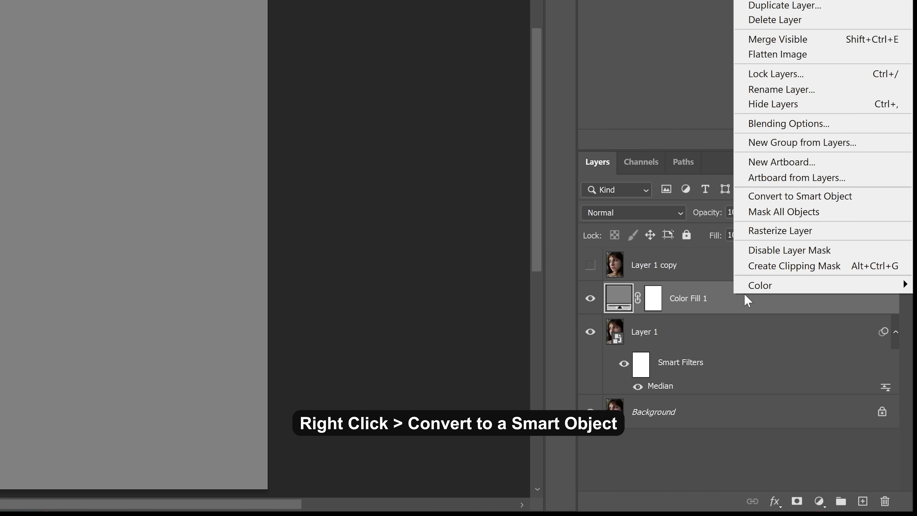
{"action": "left_click", "coordinate": [776, 198]}
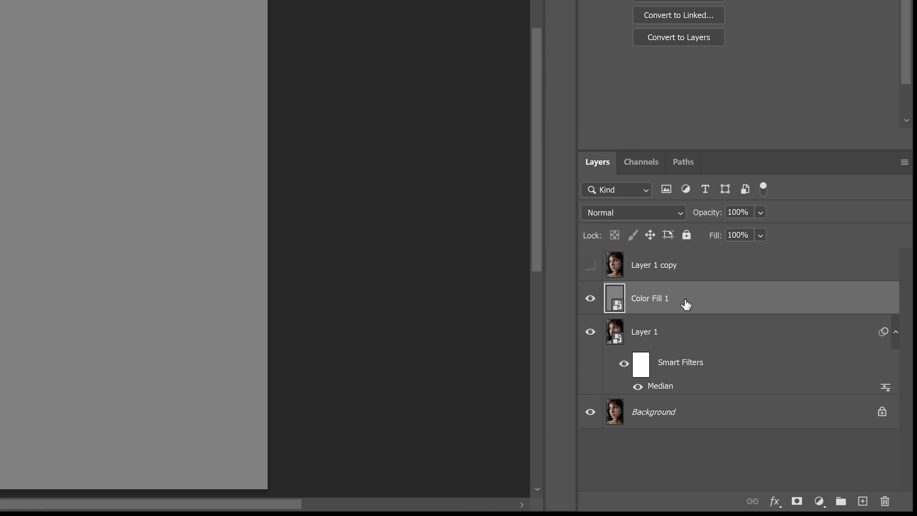
{"action": "left_click", "coordinate": [630, 212]}
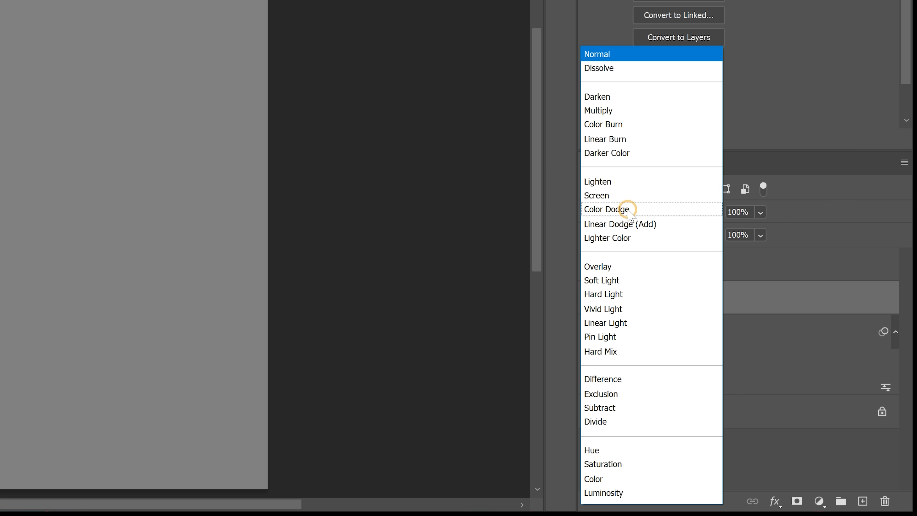
{"action": "left_click", "coordinate": [608, 267]}
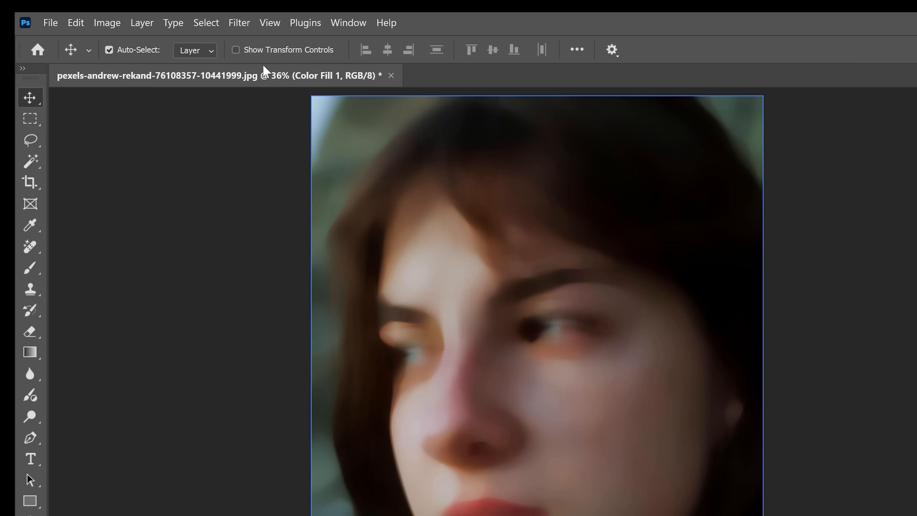
Apply an Add Noise filter of 4%, Gaussian and Monochromatic, to the gray Color Fill 1 layer.
{"action": "left_click", "coordinate": [239, 22]}
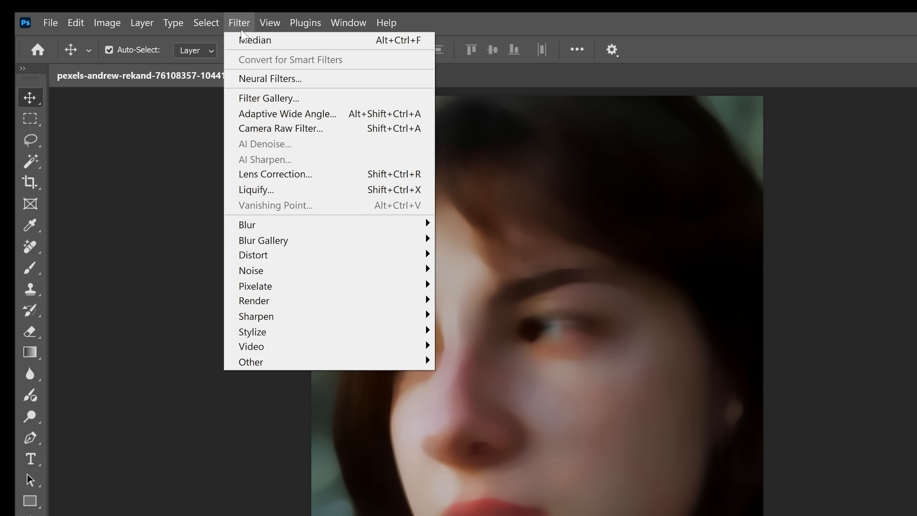
{"action": "mouse_move", "coordinate": [268, 269]}
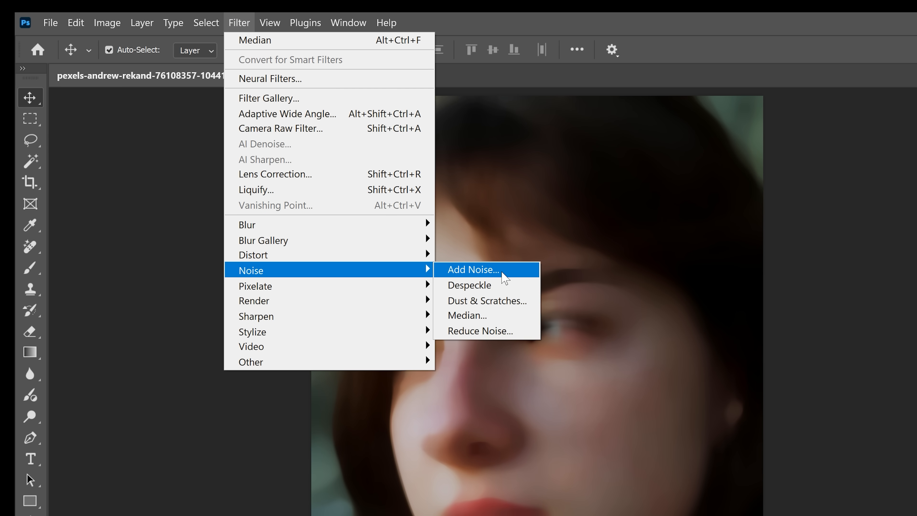
{"action": "left_click", "coordinate": [473, 271]}
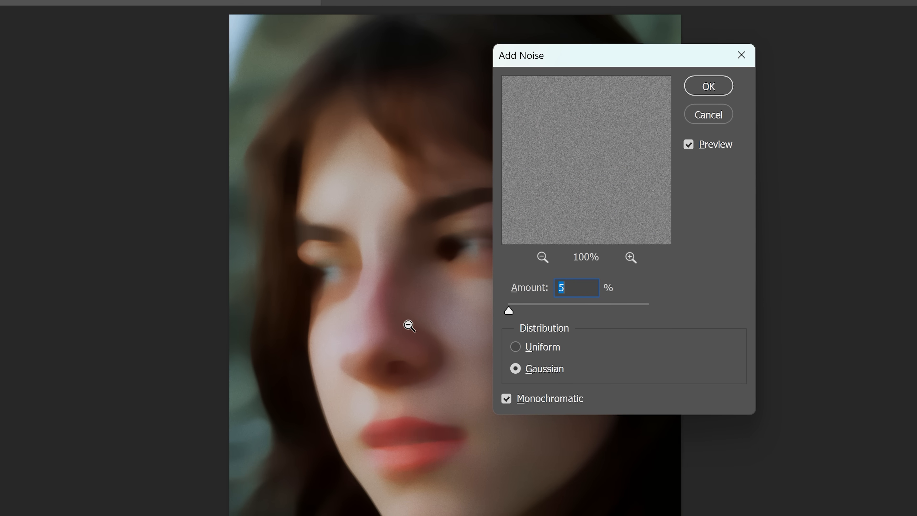
{"action": "scroll", "coordinate": [408, 324], "scroll_direction": "up", "scroll_amount": 5}
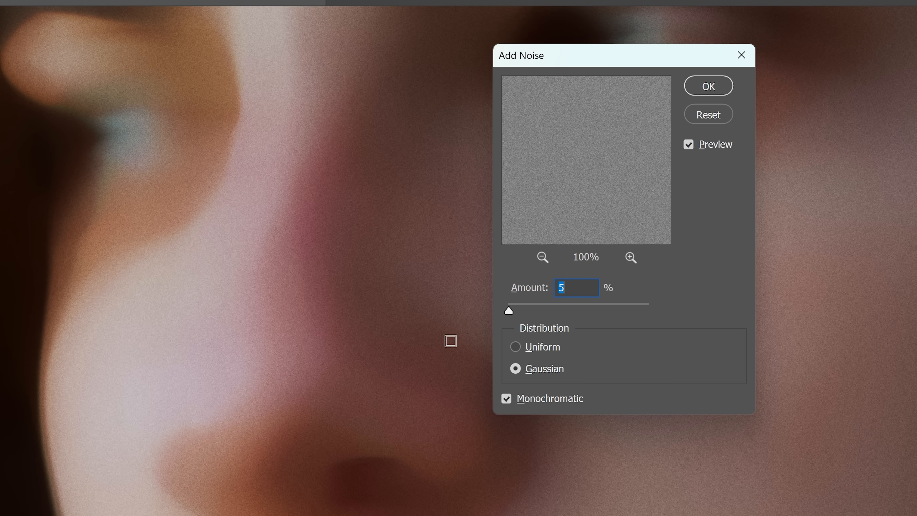
{"action": "left_click_drag", "start_coordinate": [450, 245], "coordinate": [285, 206]}
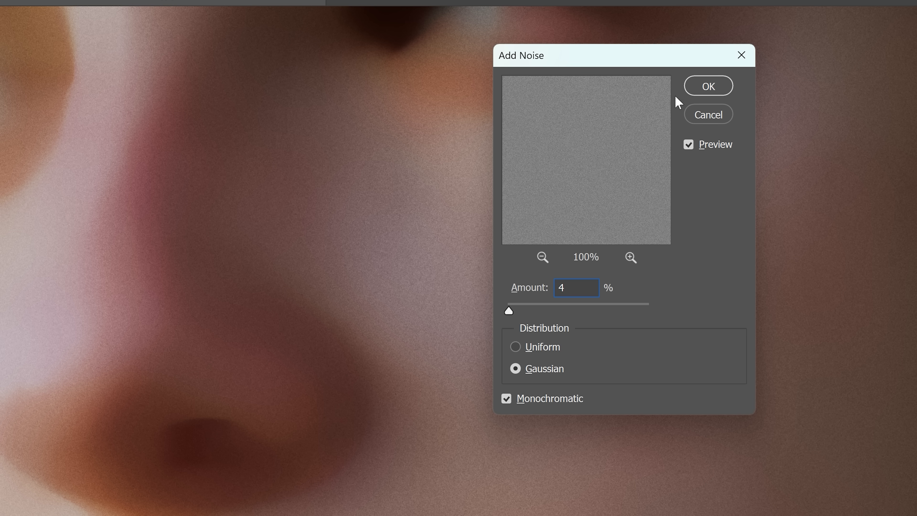
{"action": "left_click", "coordinate": [706, 83]}
{"action": "scroll", "coordinate": [654, 362], "scroll_direction": "down", "scroll_amount": 5}
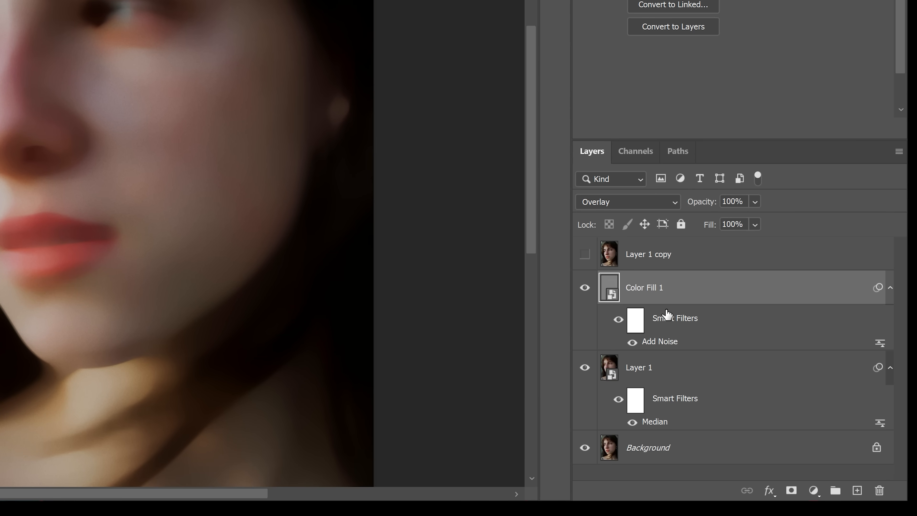
Unhide Layer 1 copy as a smart object and set its blend mode to Vivid Light.
{"action": "left_click", "coordinate": [890, 289]}
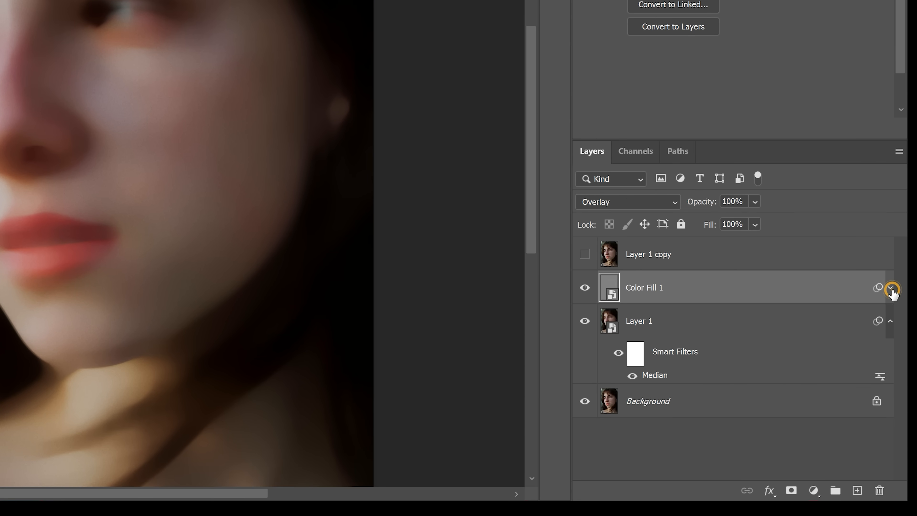
{"action": "left_click", "coordinate": [675, 256]}
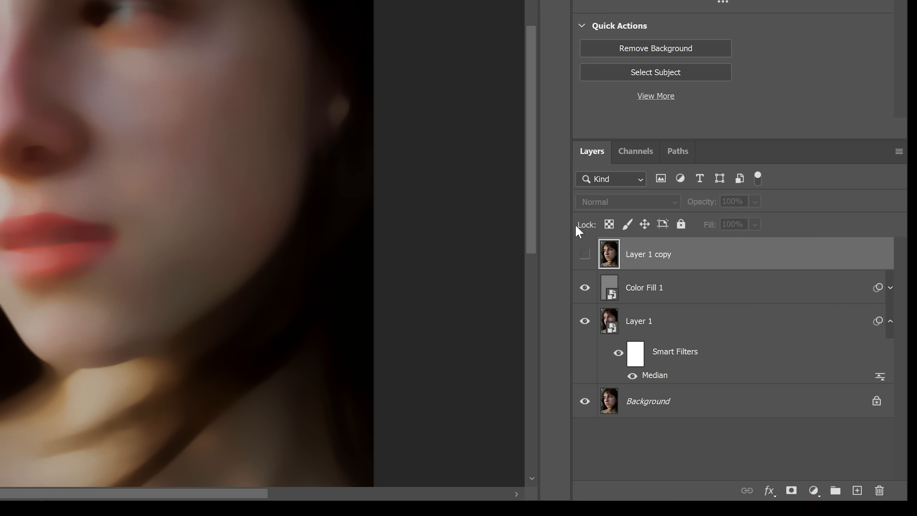
{"action": "left_click", "coordinate": [585, 254]}
{"action": "right_click", "coordinate": [698, 253]}
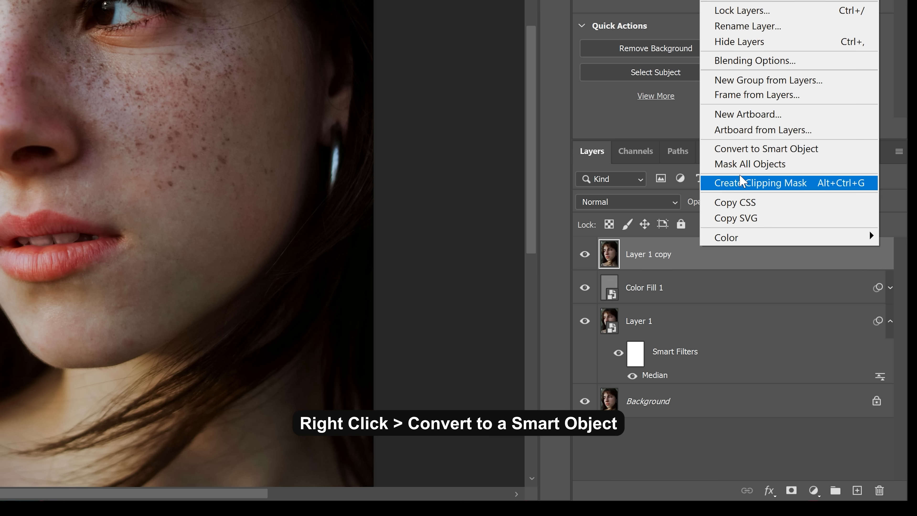
{"action": "left_click", "coordinate": [743, 148]}
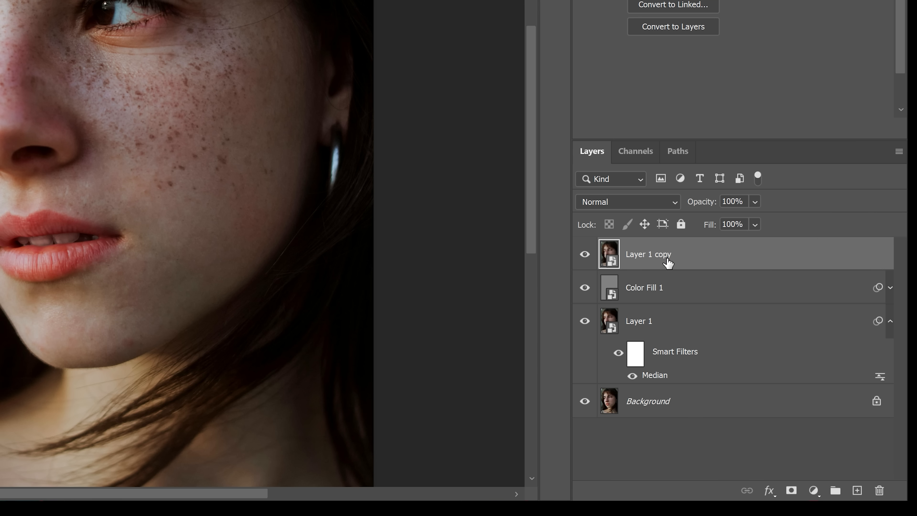
{"action": "left_click", "coordinate": [617, 201]}
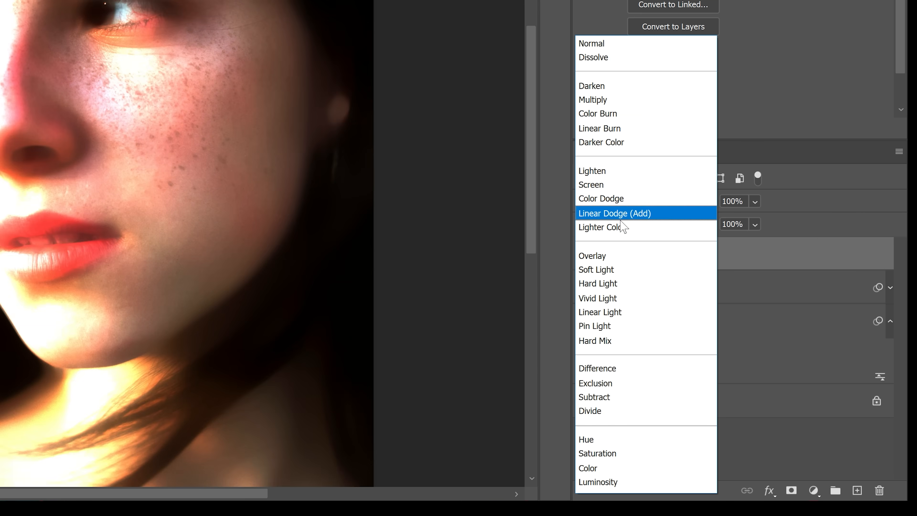
{"action": "left_click", "coordinate": [584, 298]}
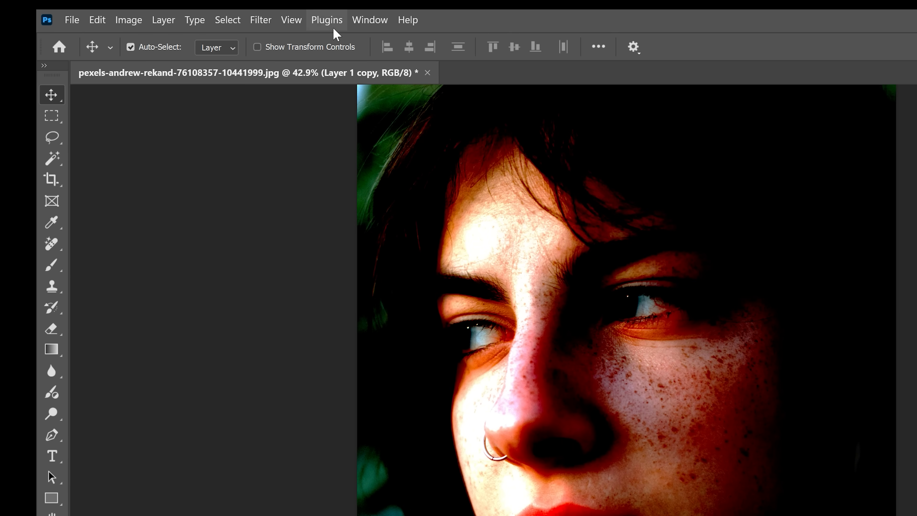
Apply a High Pass filter with a 4.0-pixel radius to Layer 1 copy.
{"action": "left_click", "coordinate": [264, 22]}
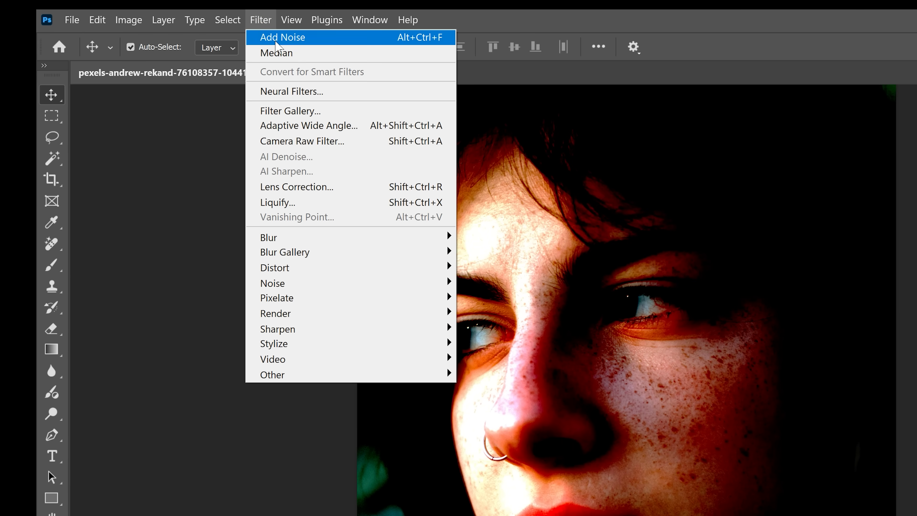
{"action": "mouse_move", "coordinate": [300, 374]}
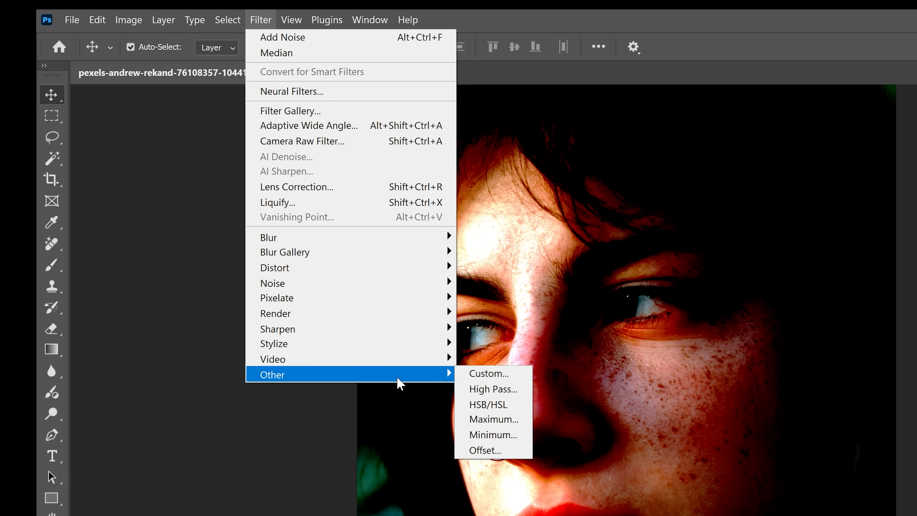
{"action": "left_click", "coordinate": [492, 390]}
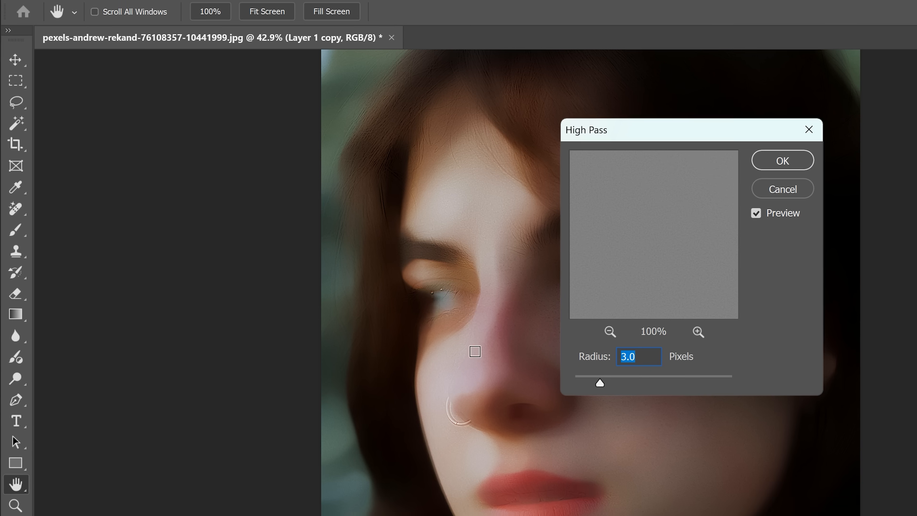
{"action": "key", "text": "alt"}
{"action": "scroll", "coordinate": [601, 376], "scroll_direction": "up", "scroll_amount": 3}
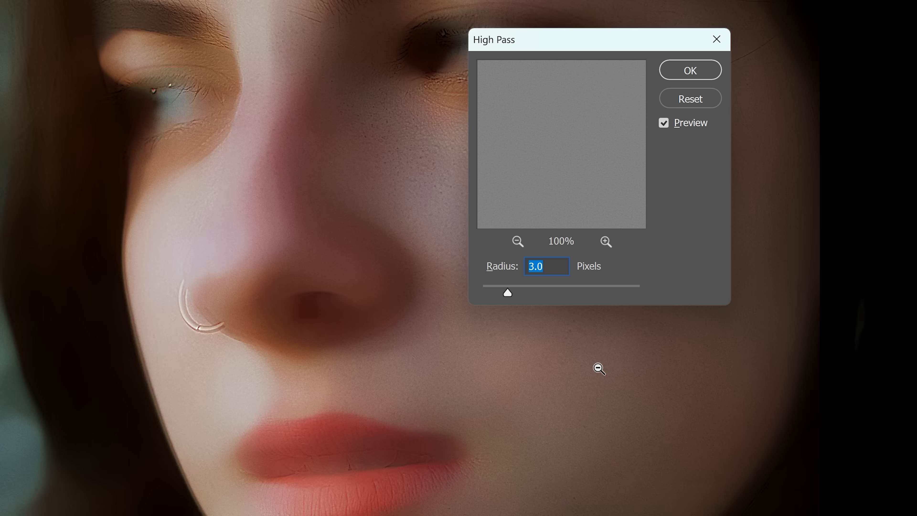
{"action": "scroll", "coordinate": [601, 372], "scroll_direction": "down", "scroll_amount": 3}
{"action": "scroll", "coordinate": [618, 377], "scroll_direction": "up", "scroll_amount": 3}
{"action": "left_click_drag", "start_coordinate": [661, 354], "coordinate": [431, 380]}
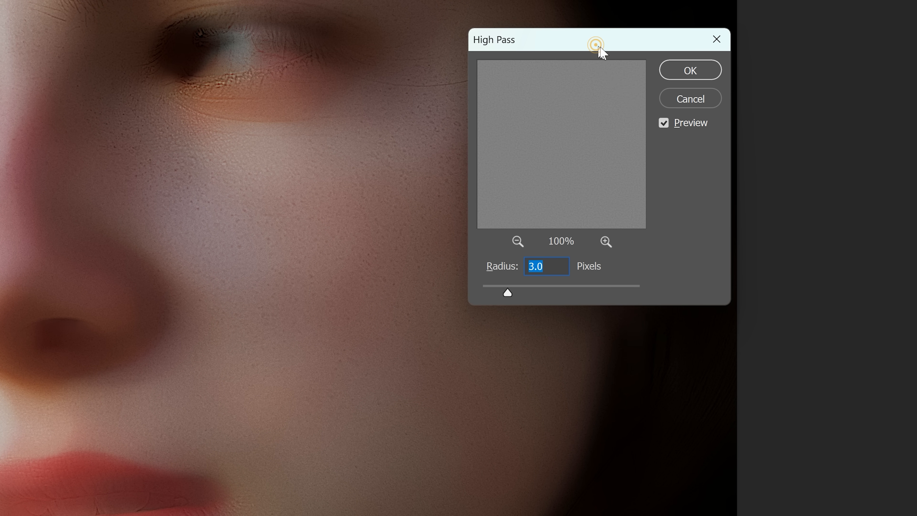
{"action": "left_click_drag", "start_coordinate": [599, 46], "coordinate": [769, 46]}
{"action": "mouse_move", "coordinate": [678, 291]}
{"action": "left_mouse_down"}
{"action": "mouse_move", "coordinate": [670, 289]}
{"action": "mouse_move", "coordinate": [701, 288]}
{"action": "mouse_move", "coordinate": [666, 287]}
{"action": "left_mouse_up"}
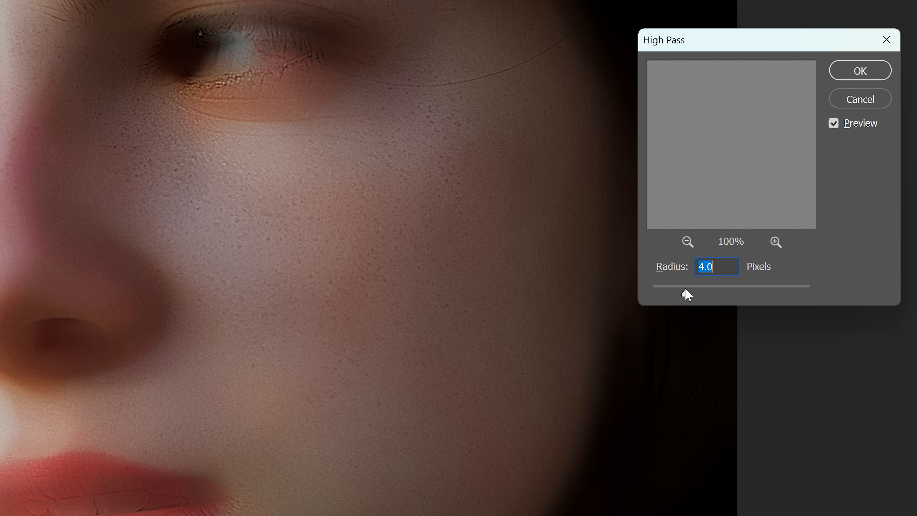
{"action": "left_click", "coordinate": [852, 75]}
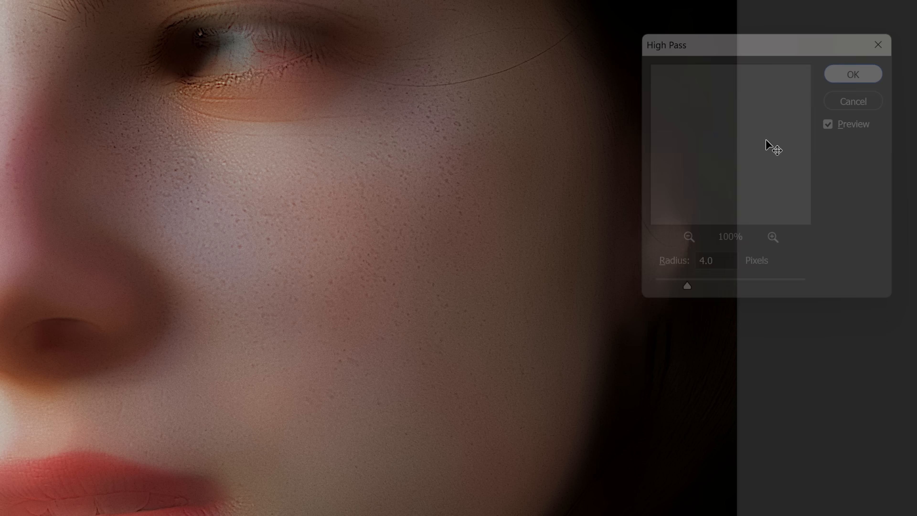
{"action": "scroll", "coordinate": [556, 235], "scroll_direction": "down", "scroll_amount": 2}
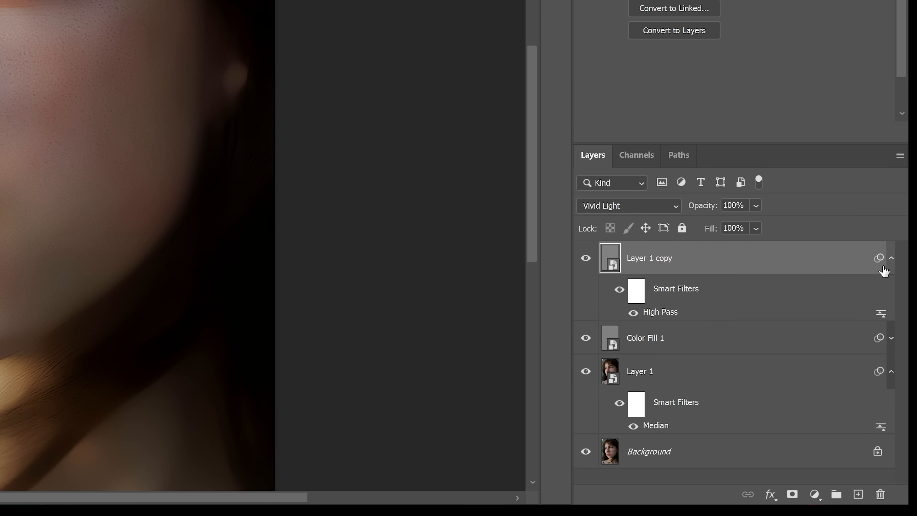
Collapse the smart filter lists and group Layer 1 copy, Color Fill 1 and Layer 1.
{"action": "left_click", "coordinate": [891, 258]}
{"action": "left_click", "coordinate": [891, 326]}
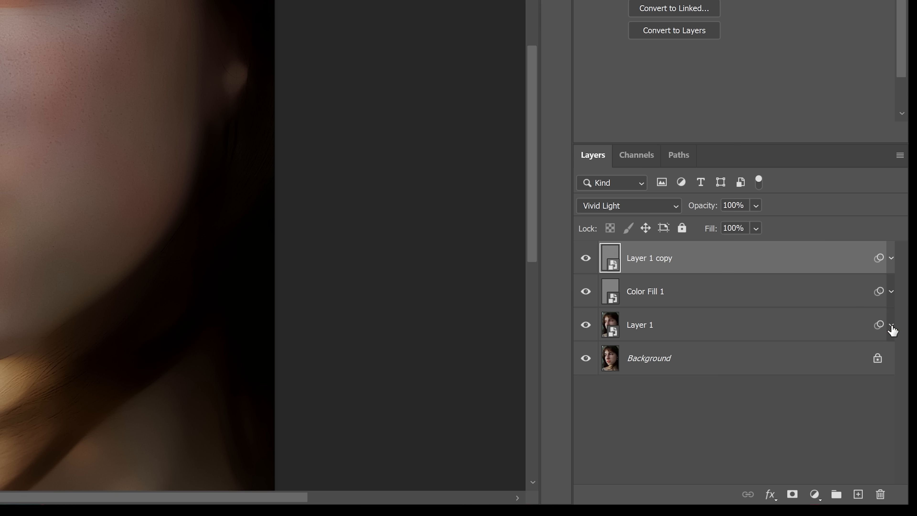
{"action": "left_click", "coordinate": [655, 334], "text": "shift"}
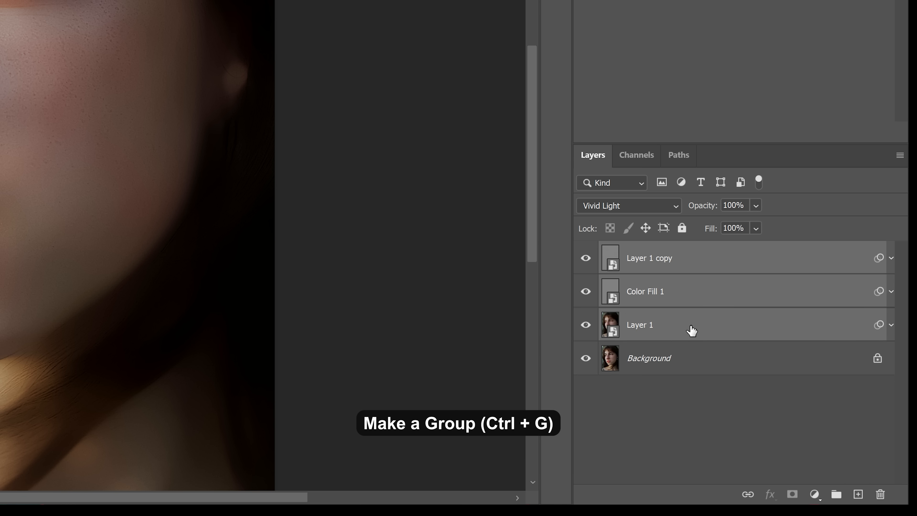
{"action": "key", "text": "ctrl+g"}
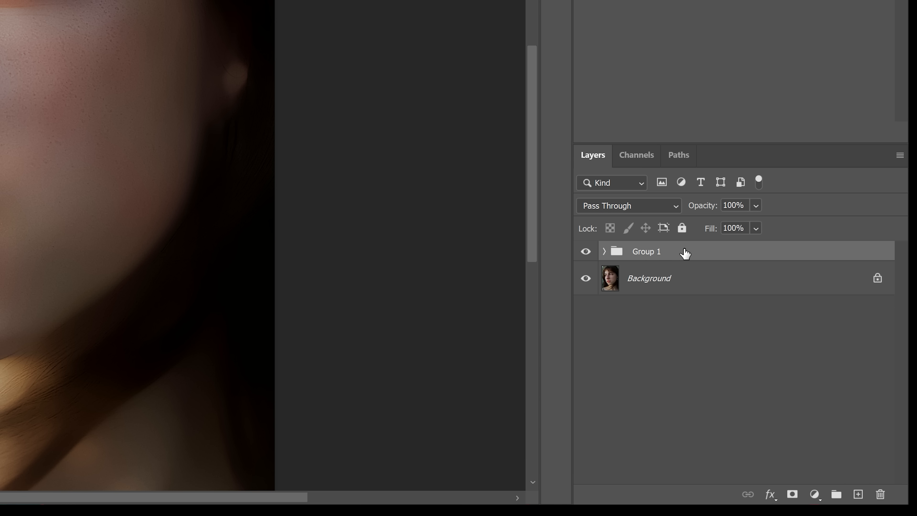
In Group 1's blending options, split the Blend If Underlying Layer sliders to 0/53 for shadows and 78/255 for highlights.
{"action": "left_click", "coordinate": [770, 494]}
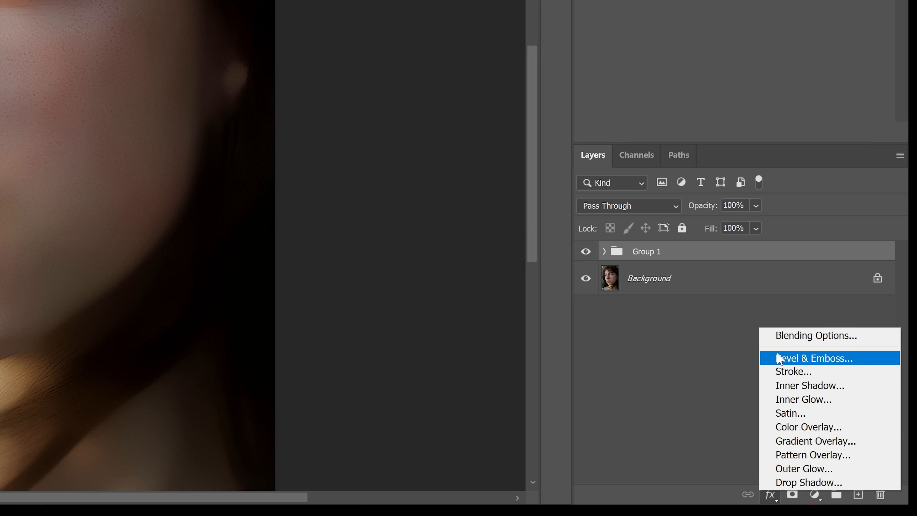
{"action": "left_click", "coordinate": [776, 339]}
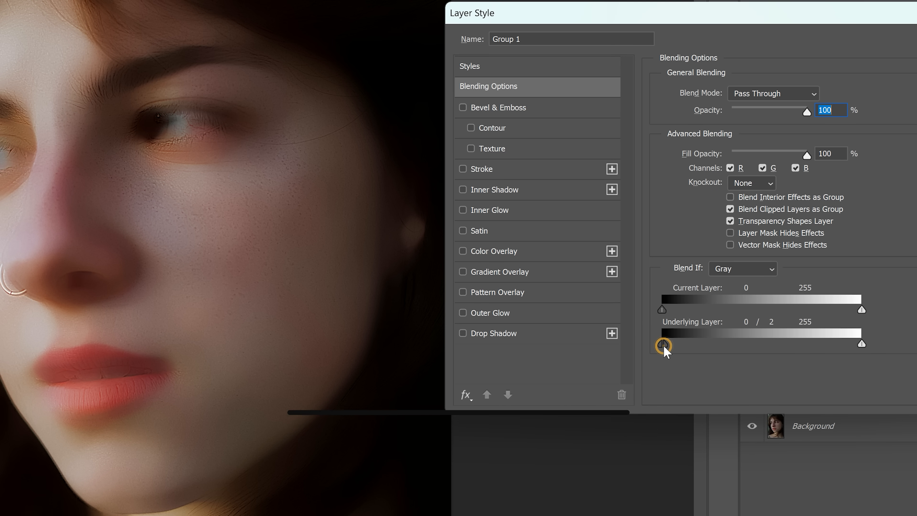
{"action": "left_click_drag", "start_coordinate": [664, 347], "coordinate": [686, 346]}
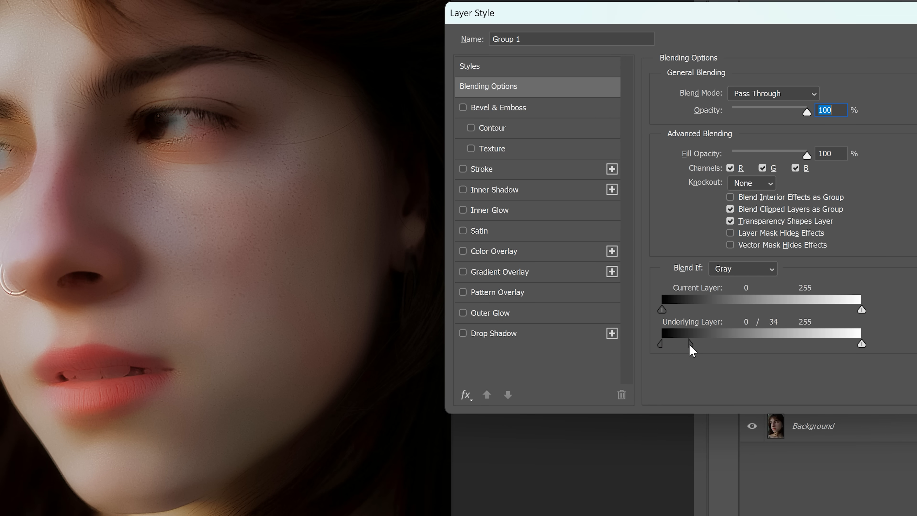
{"action": "left_click_drag", "start_coordinate": [731, 347], "coordinate": [697, 348]}
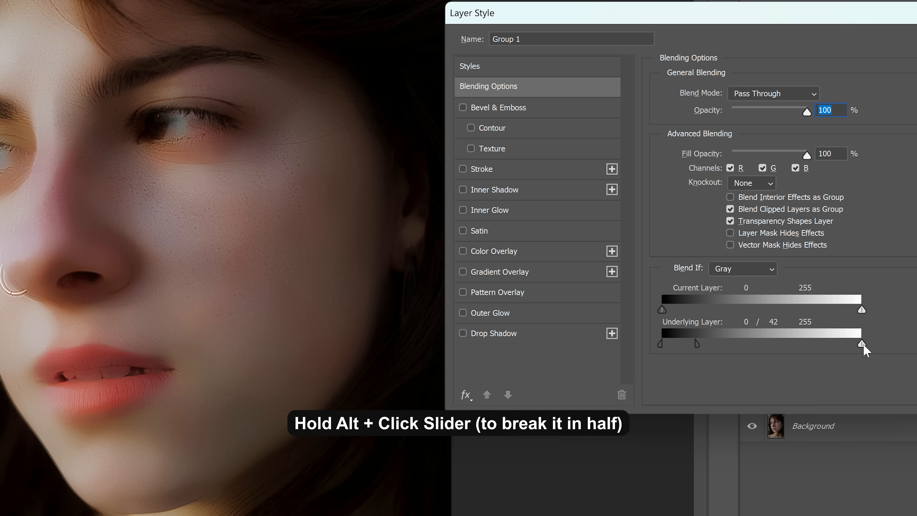
{"action": "left_click_drag", "start_coordinate": [862, 345], "coordinate": [726, 360]}
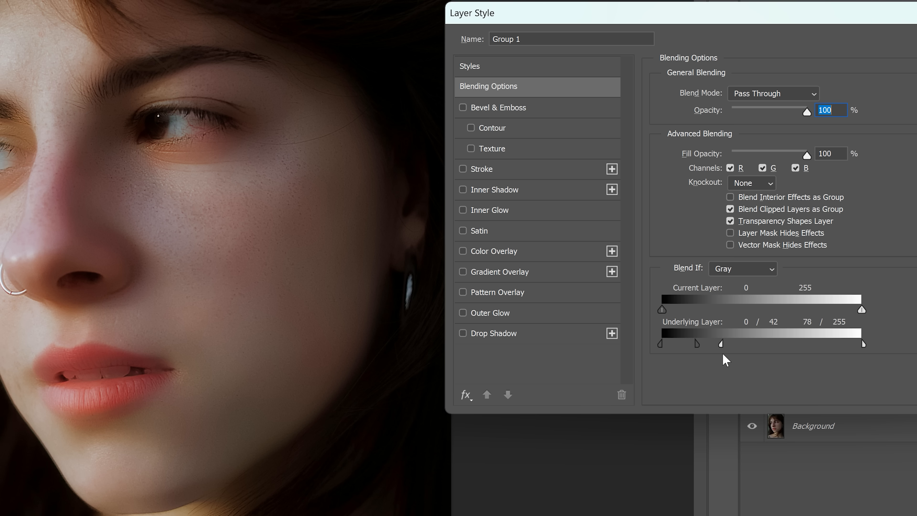
{"action": "left_click", "coordinate": [699, 342]}
{"action": "left_click_drag", "start_coordinate": [700, 343], "coordinate": [704, 343]}
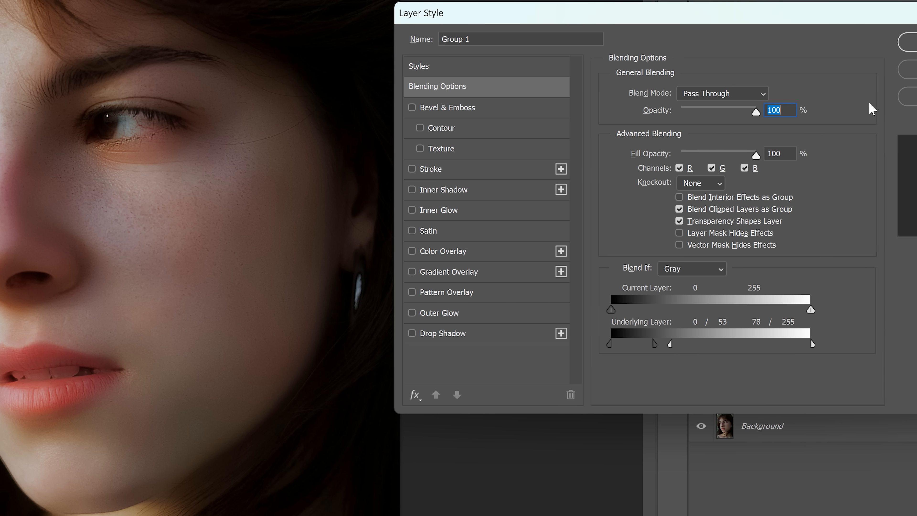
{"action": "left_click", "coordinate": [884, 43]}
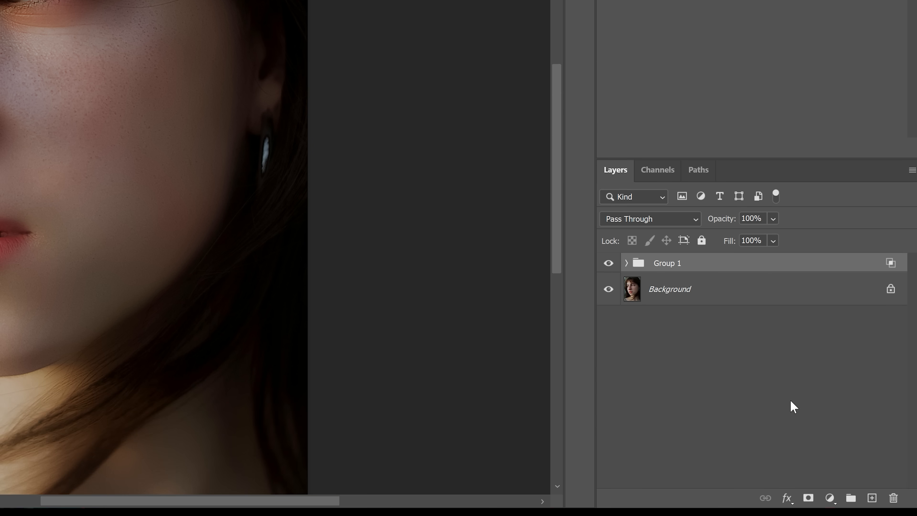
Add a layer mask to Group 1 and invert it to black.
{"action": "left_click", "coordinate": [809, 498]}
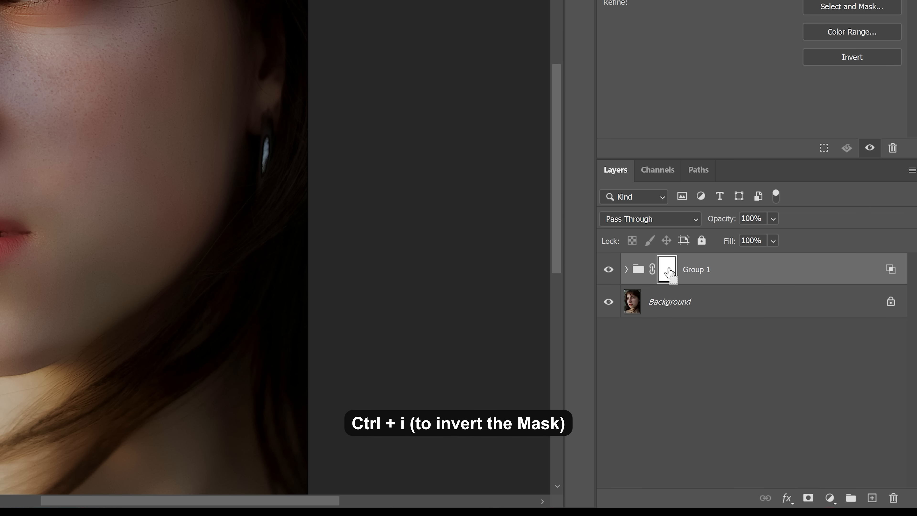
{"action": "key", "text": "ctrl+i"}
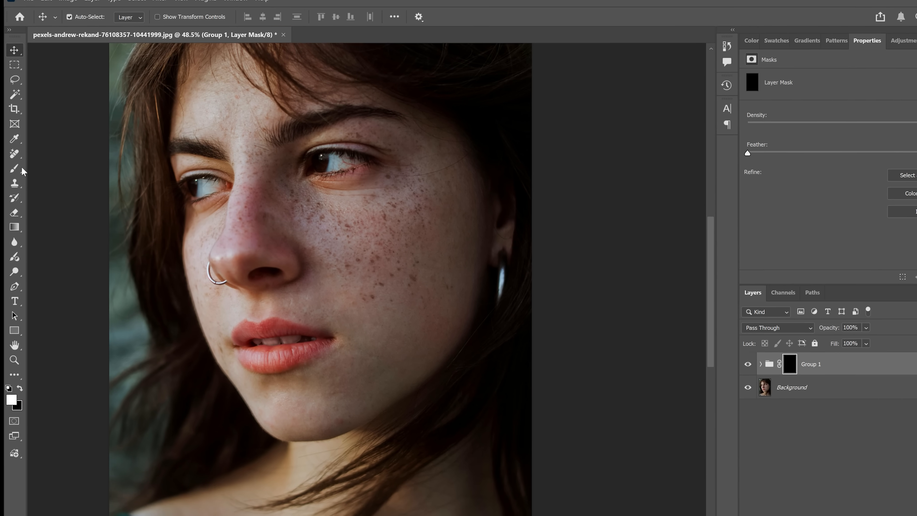
Set up a soft white brush of 250 px, 0% hardness and 19% flow for painting on Group 1's mask.
{"action": "right_click", "coordinate": [11, 168]}
{"action": "left_click", "coordinate": [53, 169]}
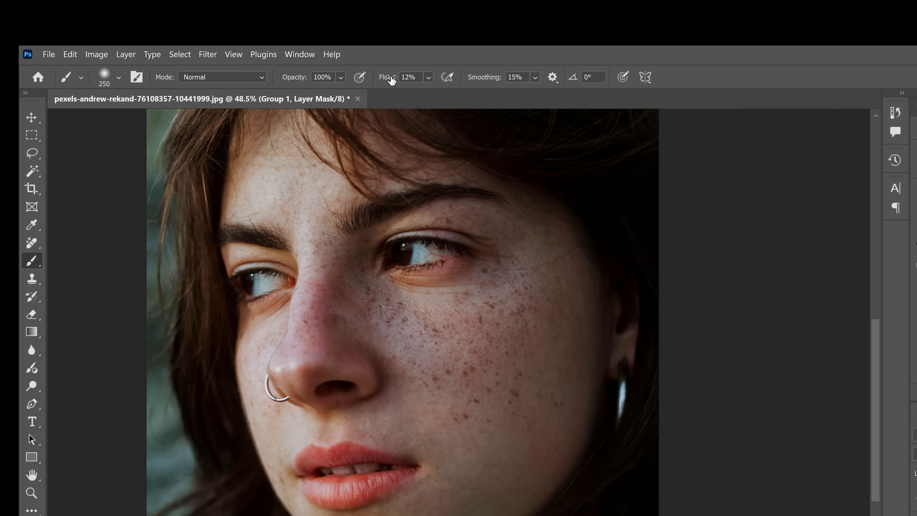
{"action": "left_click", "coordinate": [391, 77]}
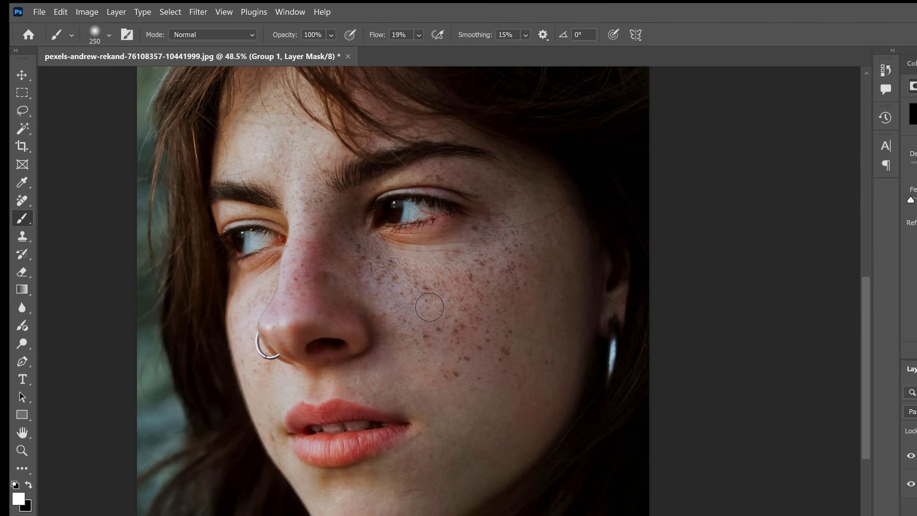
{"action": "right_click", "coordinate": [439, 325]}
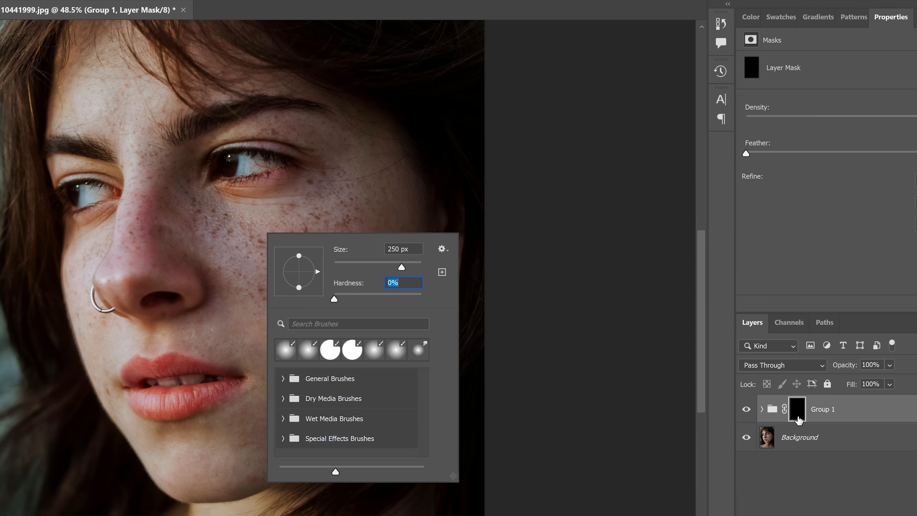
{"action": "left_click", "coordinate": [717, 415]}
Paint white on Group 1's mask over the freckled cheek and nose, varying the brush size to suit each area.
{"action": "scroll", "coordinate": [158, 256], "scroll_direction": "up", "scroll_amount": 2}
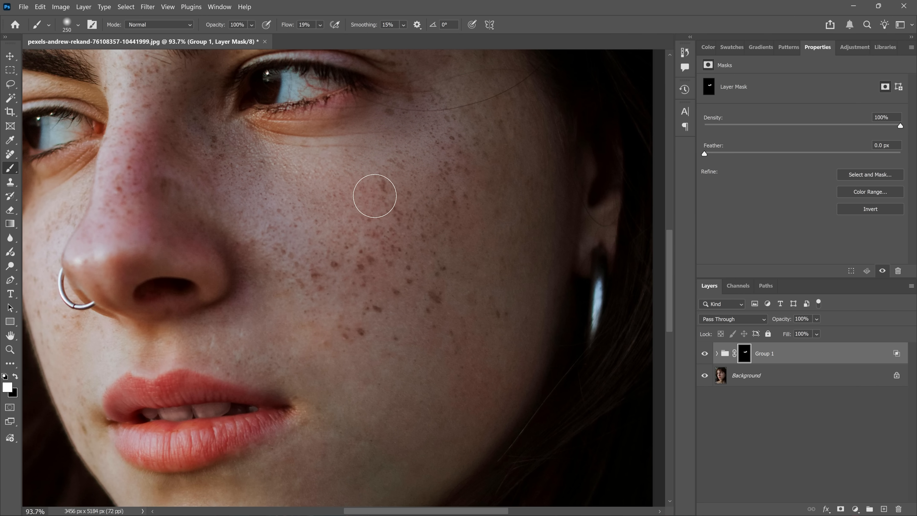
{"action": "key", "text": "bracketright"}
{"action": "key", "text": "bracketright"}
{"action": "mouse_move", "coordinate": [266, 321]}
{"action": "left_mouse_down"}
{"action": "mouse_move", "coordinate": [428, 342]}
{"action": "mouse_move", "coordinate": [133, 195]}
{"action": "left_mouse_up"}
{"action": "left_click_drag", "start_coordinate": [257, 162], "coordinate": [328, 259]}
{"action": "key", "text": "bracketleft"}
{"action": "key", "text": "bracketleft"}
{"action": "key", "text": "bracketleft"}
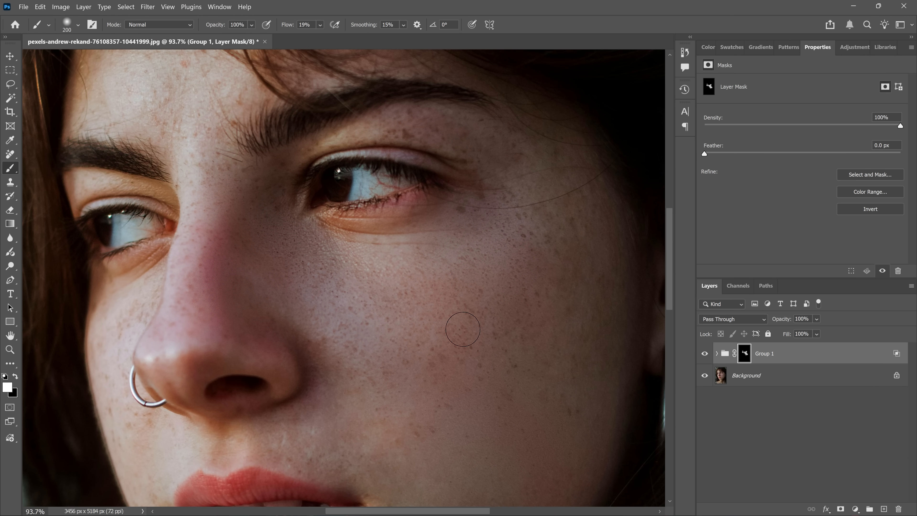
{"action": "left_click_drag", "start_coordinate": [421, 398], "coordinate": [390, 323]}
{"action": "left_click_drag", "start_coordinate": [536, 351], "coordinate": [173, 238]}
{"action": "left_click_drag", "start_coordinate": [441, 219], "coordinate": [429, 317]}
Raise the brush flow to 41% and paint white on Group 1's mask over broader skin areas of the face with a larger brush.
{"action": "left_click_drag", "start_coordinate": [287, 25], "coordinate": [348, 34]}
{"action": "left_click_drag", "start_coordinate": [289, 26], "coordinate": [266, 27]}
{"action": "left_click_drag", "start_coordinate": [494, 248], "coordinate": [427, 241]}
{"action": "left_click_drag", "start_coordinate": [504, 336], "coordinate": [523, 236]}
{"action": "scroll", "coordinate": [507, 299], "scroll_direction": "down", "scroll_amount": 2}
{"action": "key", "text": "bracketright"}
{"action": "key", "text": "bracketright"}
{"action": "key", "text": "bracketright"}
{"action": "left_click_drag", "start_coordinate": [448, 257], "coordinate": [444, 273]}
{"action": "left_click_drag", "start_coordinate": [372, 439], "coordinate": [421, 294]}
{"action": "mouse_move", "coordinate": [426, 278]}
{"action": "left_mouse_down"}
{"action": "mouse_move", "coordinate": [466, 260]}
{"action": "mouse_move", "coordinate": [342, 346]}
{"action": "left_mouse_up"}
Reduce the brush to 175 px and paint white on the mask over the remaining skin around the nose and far cheek.
{"action": "key", "text": "bracketleft"}
{"action": "key", "text": "bracketleft"}
{"action": "scroll", "coordinate": [258, 246], "scroll_direction": "up", "scroll_amount": 4}
{"action": "key", "text": "bracketleft"}
{"action": "key", "text": "bracketleft"}
{"action": "left_click_drag", "start_coordinate": [219, 239], "coordinate": [237, 297]}
{"action": "mouse_move", "coordinate": [415, 255]}
{"action": "left_mouse_down"}
{"action": "mouse_move", "coordinate": [427, 246]}
{"action": "mouse_move", "coordinate": [447, 260]}
{"action": "left_mouse_up"}
{"action": "left_click_drag", "start_coordinate": [176, 113], "coordinate": [232, 275]}
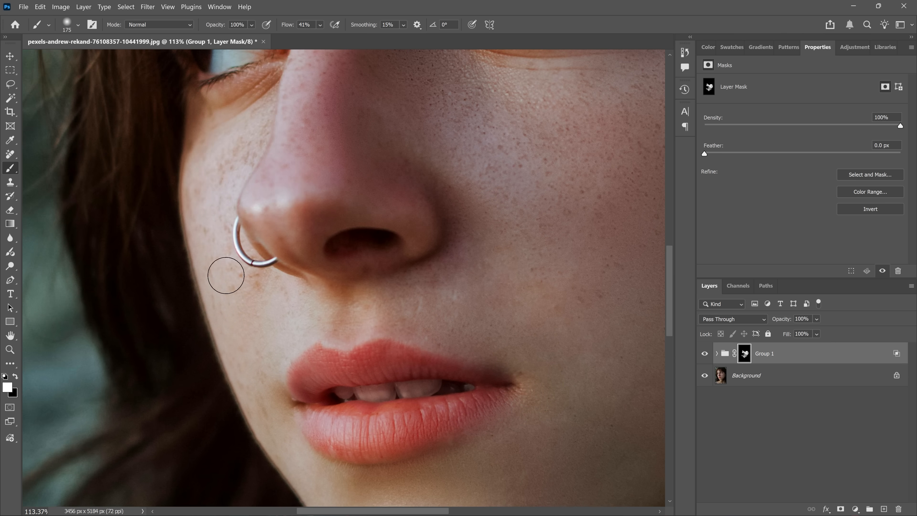
Toggle Group 1's visibility to compare the face before and after smoothing, and inspect the skin texture up close.
{"action": "scroll", "coordinate": [658, 400], "scroll_direction": "down", "scroll_amount": 6}
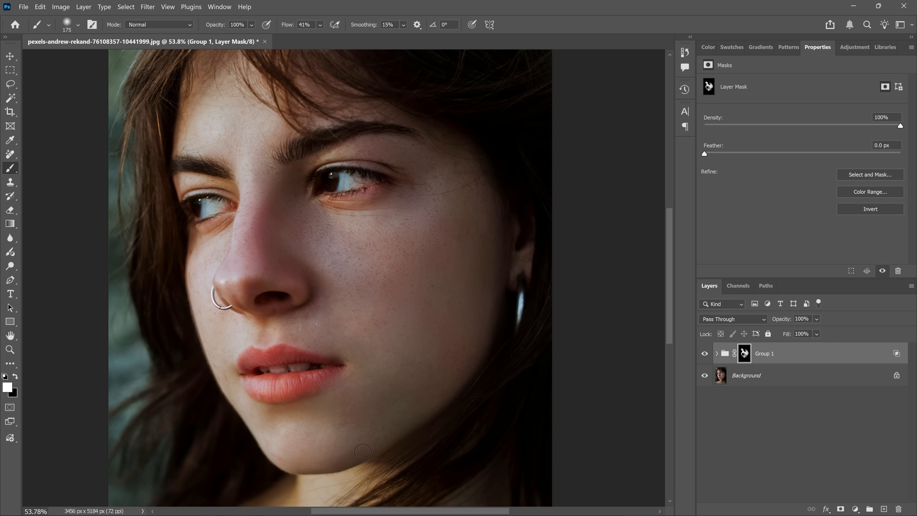
{"action": "left_click", "coordinate": [704, 355]}
{"action": "left_click", "coordinate": [705, 355]}
{"action": "left_click", "coordinate": [705, 354]}
{"action": "left_click", "coordinate": [705, 355]}
{"action": "scroll", "coordinate": [271, 282], "scroll_direction": "down", "scroll_amount": 2}
{"action": "scroll", "coordinate": [383, 240], "scroll_direction": "down", "scroll_amount": 3}
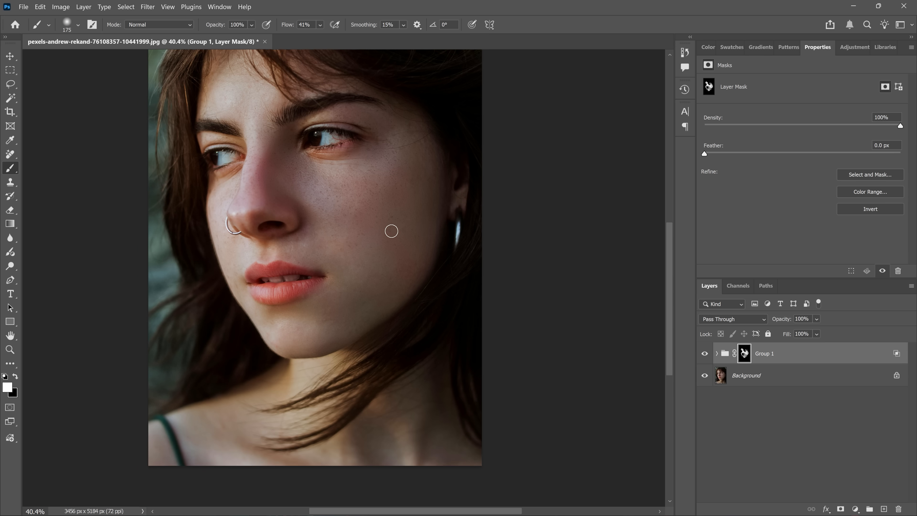
{"action": "scroll", "coordinate": [391, 235], "scroll_direction": "up", "scroll_amount": 3}
{"action": "scroll", "coordinate": [313, 244], "scroll_direction": "up", "scroll_amount": 4}
{"action": "scroll", "coordinate": [321, 239], "scroll_direction": "down", "scroll_amount": 3}
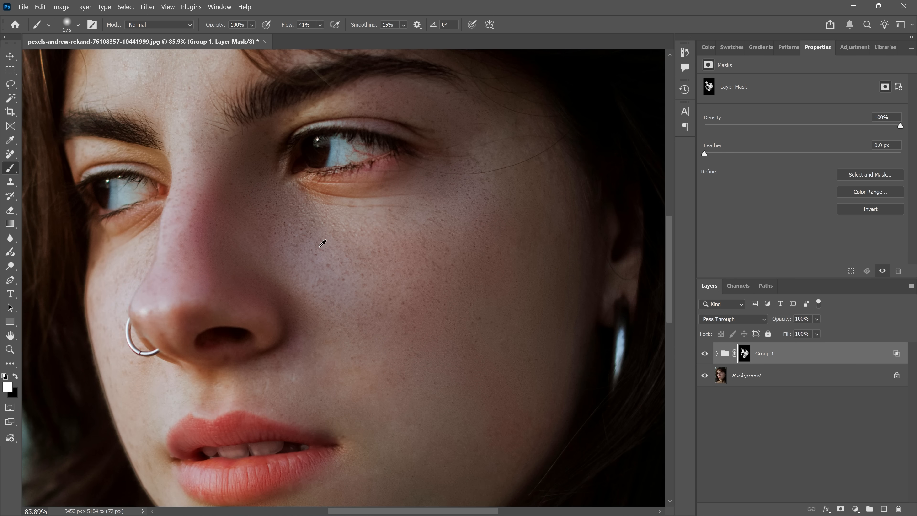